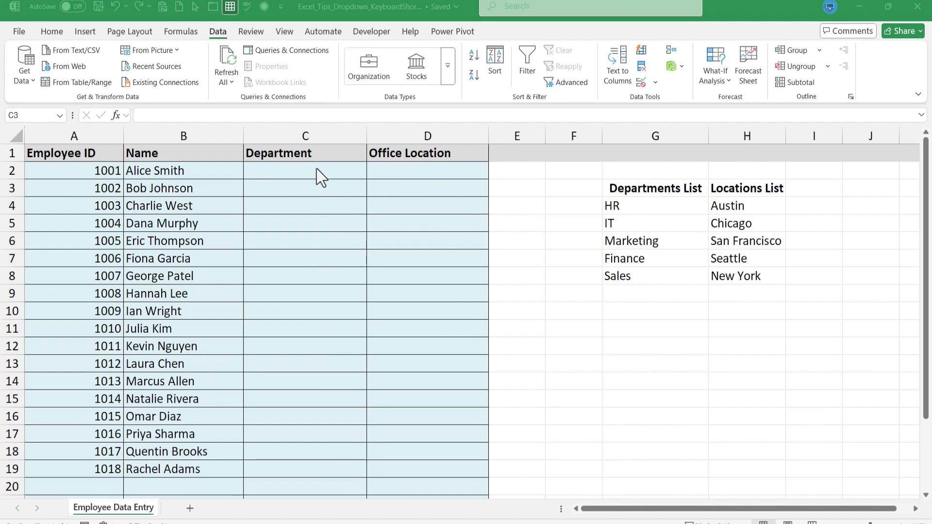
Step: Try test entries Hr in C2 and chicago in D3, then undo them
click(344, 172)
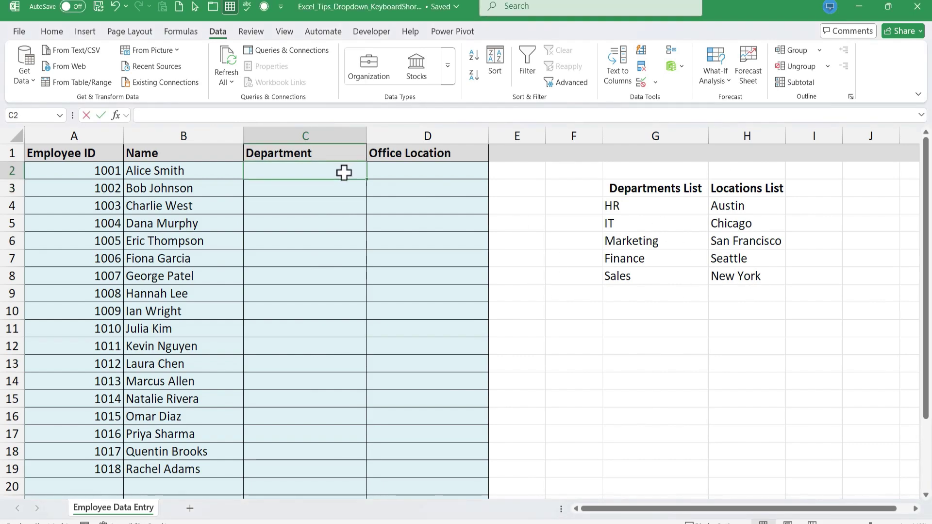
text(Hr)
key(Return)
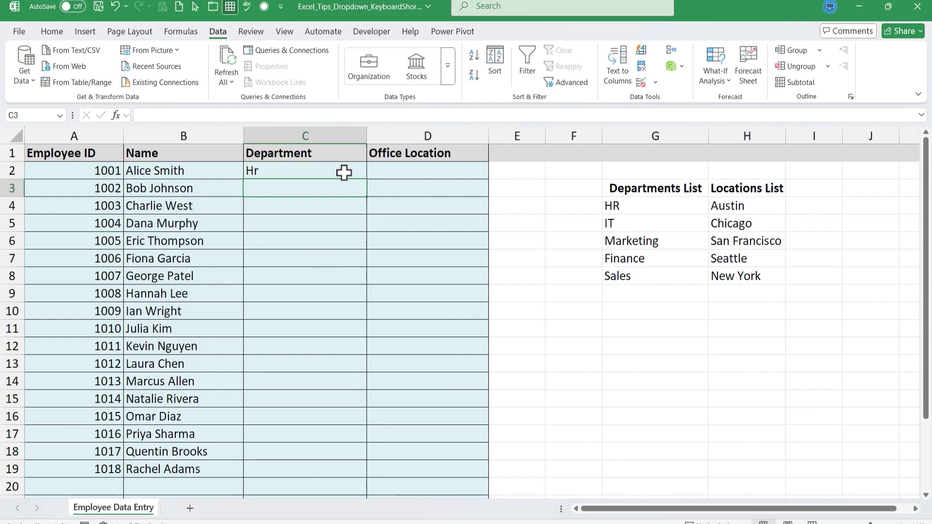
click(427, 183)
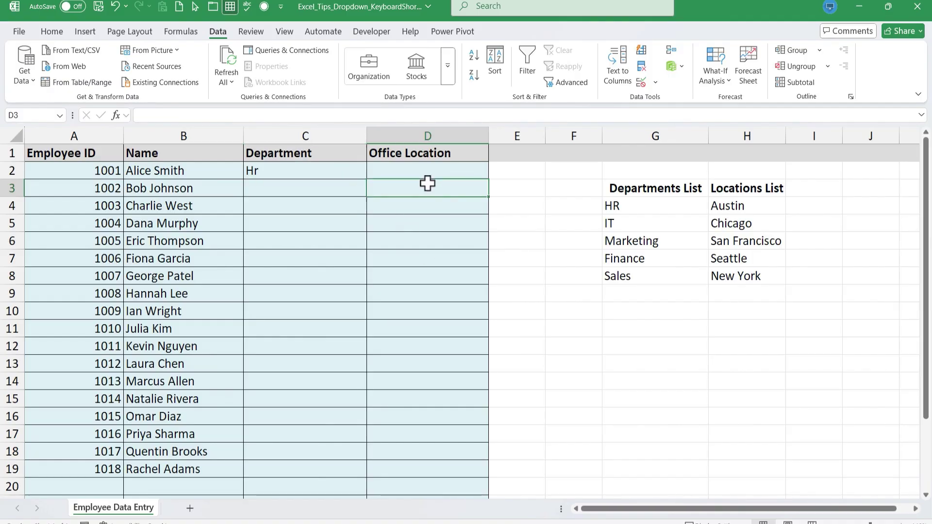
text(chicago)
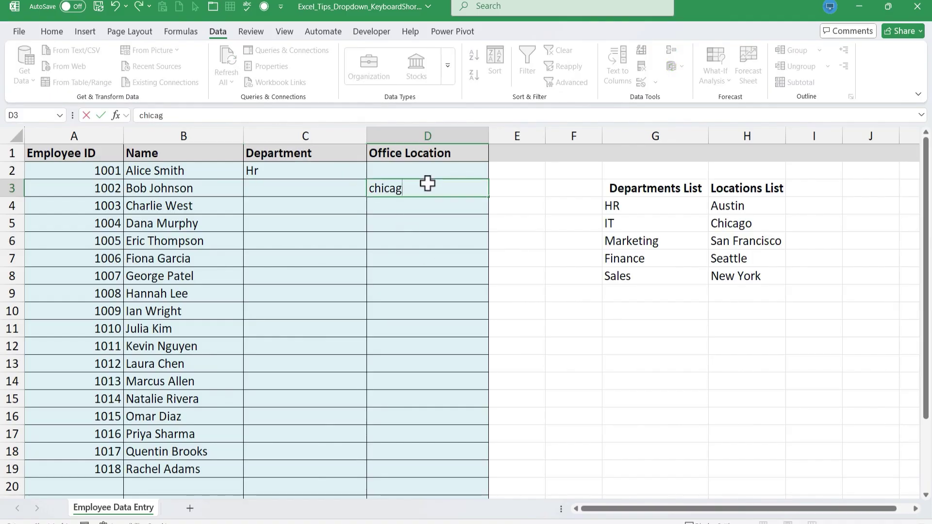
key(Return)
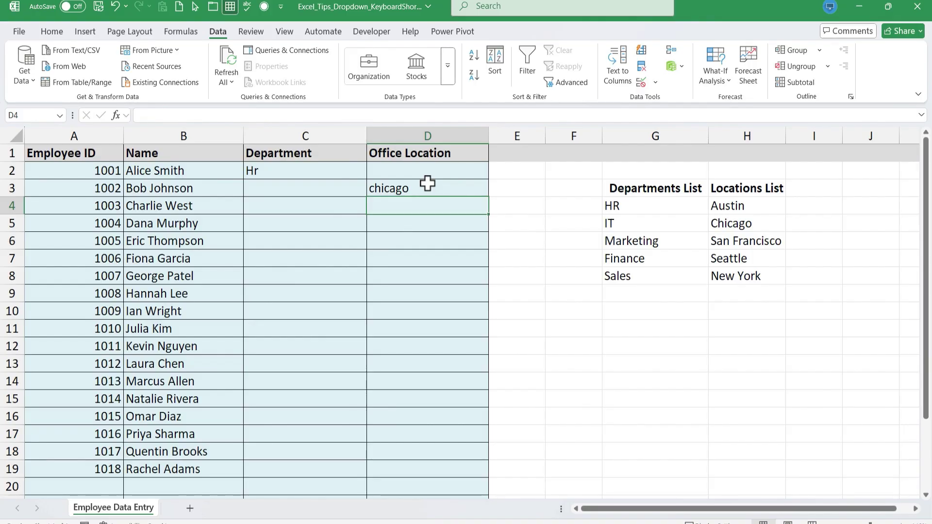
key(ctrl+z)
key(ctrl+z)
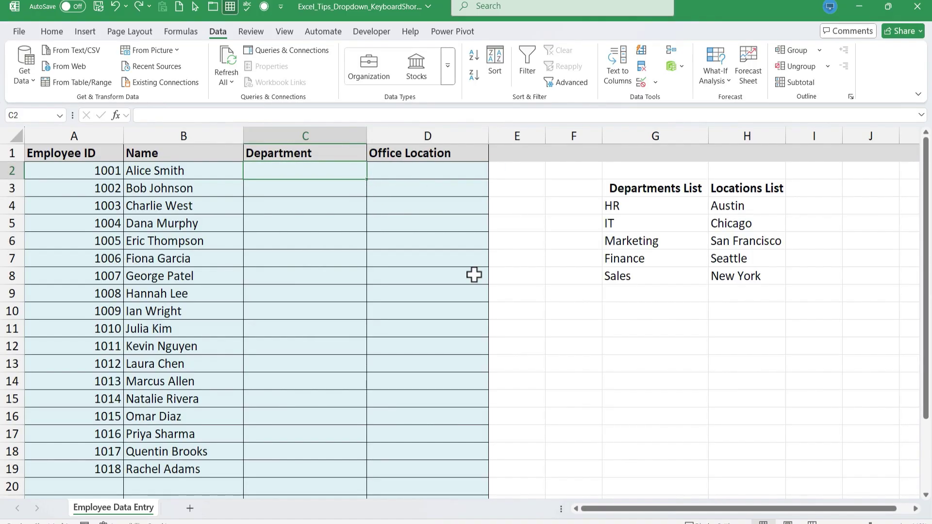
Step: Select the Department cells C2 through C24
click(327, 220)
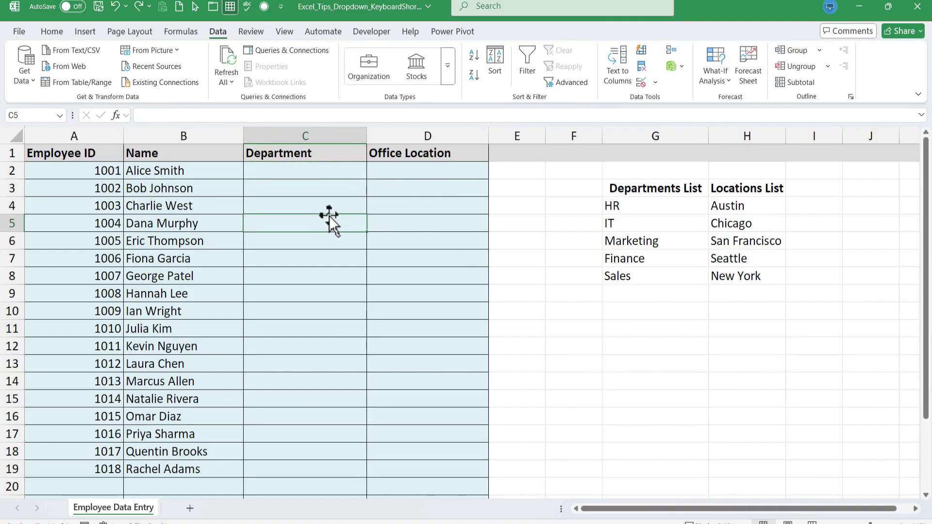
click(315, 292)
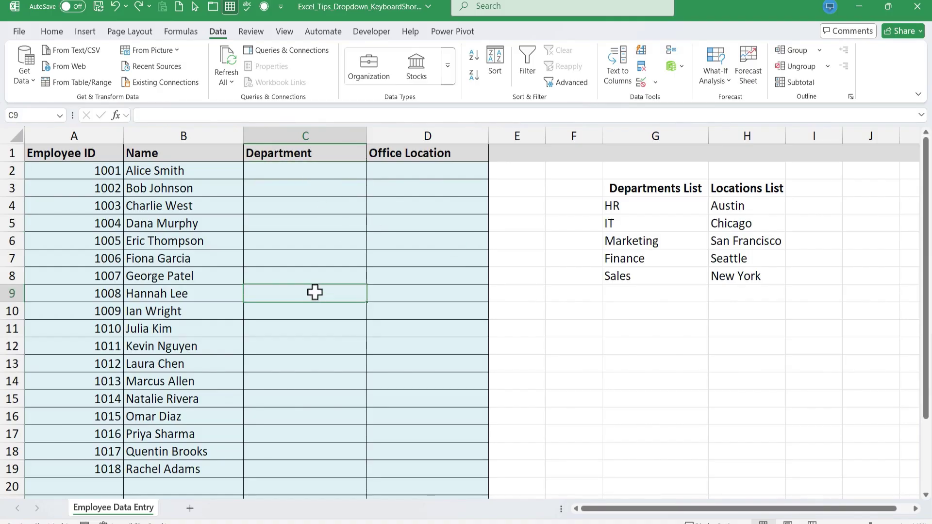
drag(290, 173, 299, 470)
scroll(333, 348, up, 2)
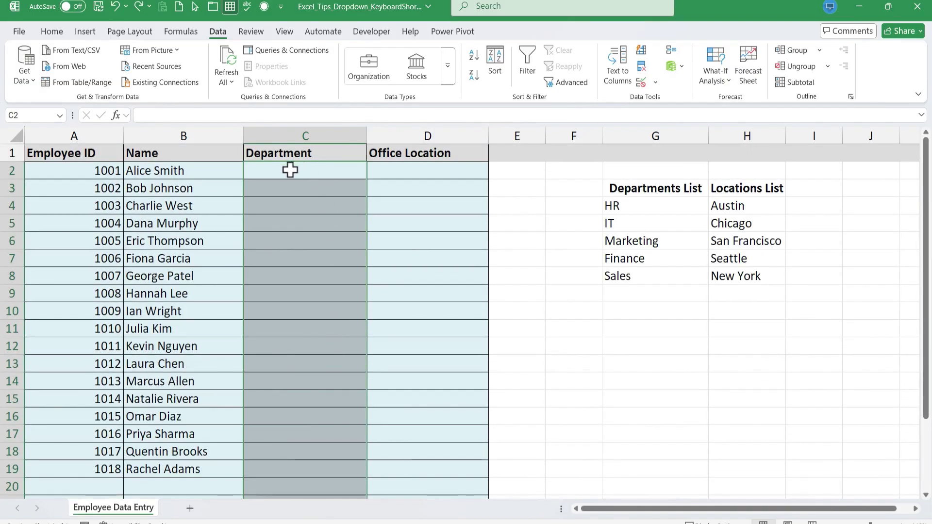
scroll(320, 287, down, 5)
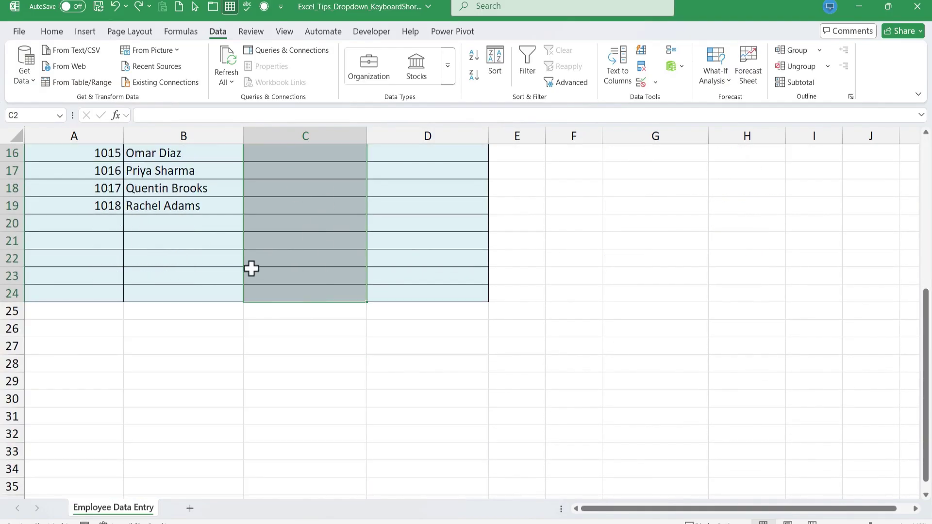
scroll(302, 291, up, 5)
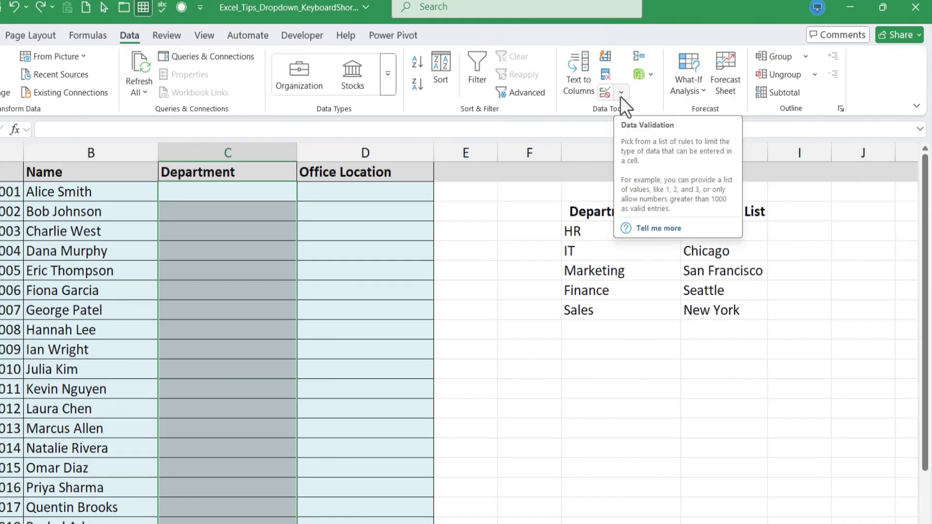
Step: In Data Validation, choose List and enter source HR,IT,Marketing,Finance,Sales
click(605, 93)
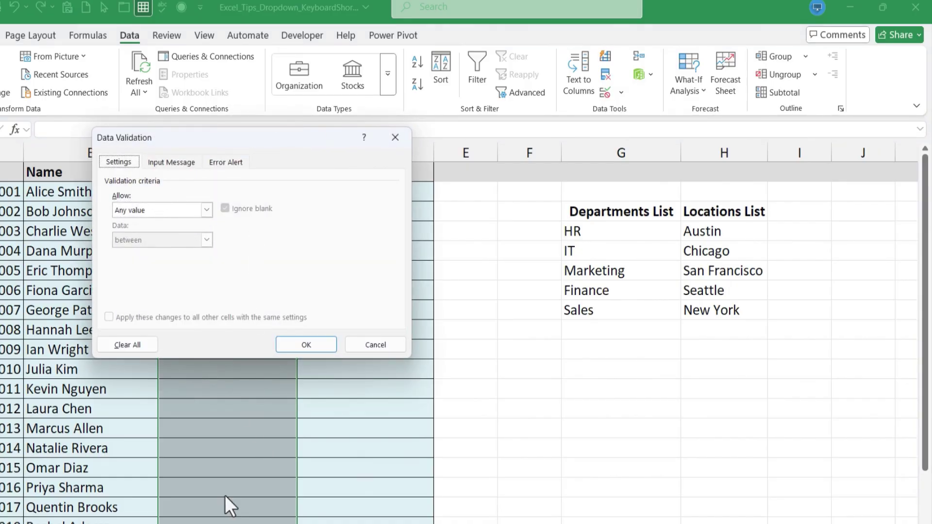
click(207, 211)
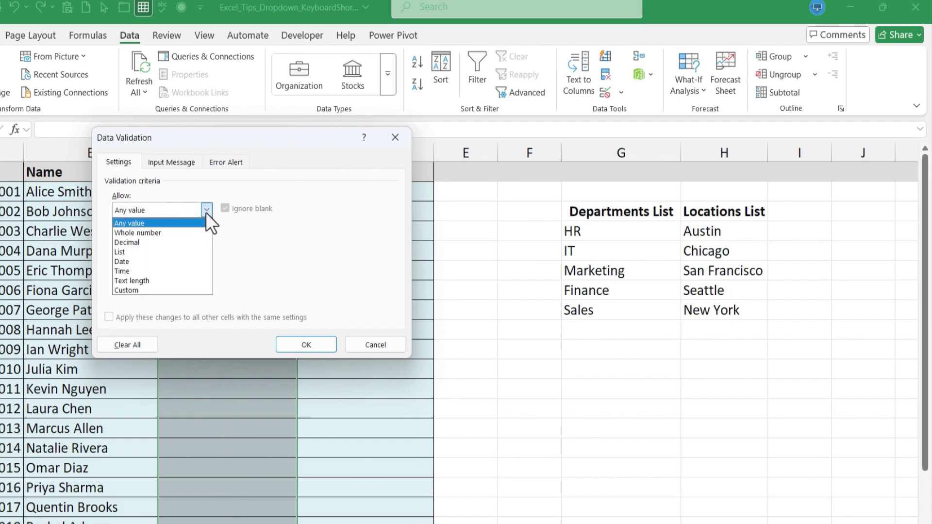
click(142, 252)
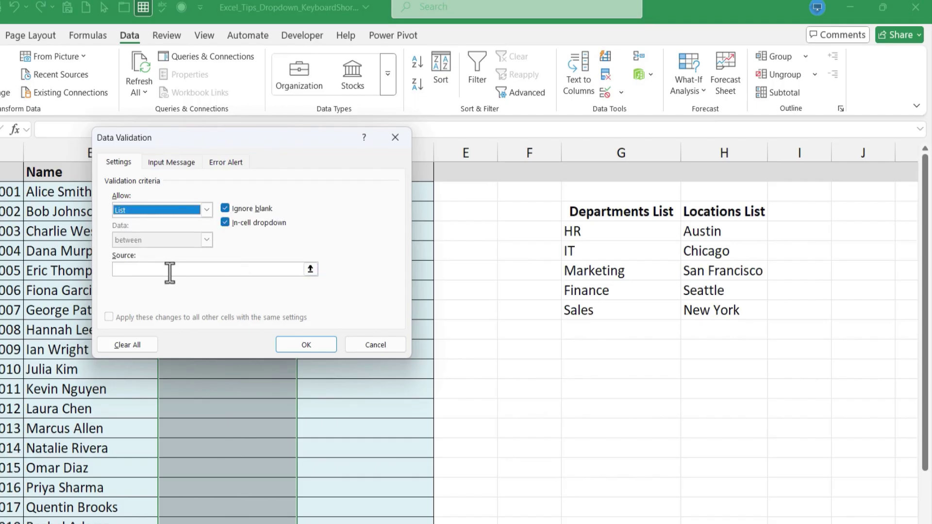
click(169, 270)
click(128, 271)
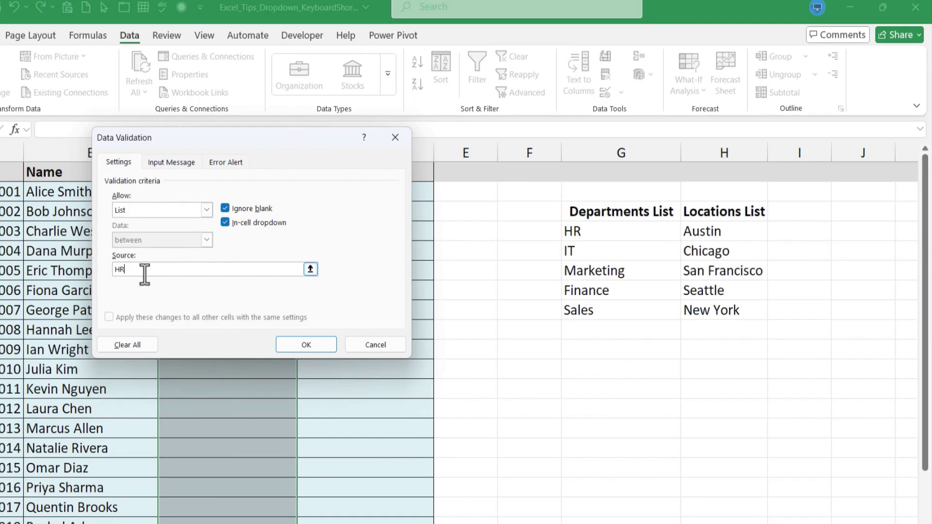
text(HR,IT,Marketing,Finance,Sales)
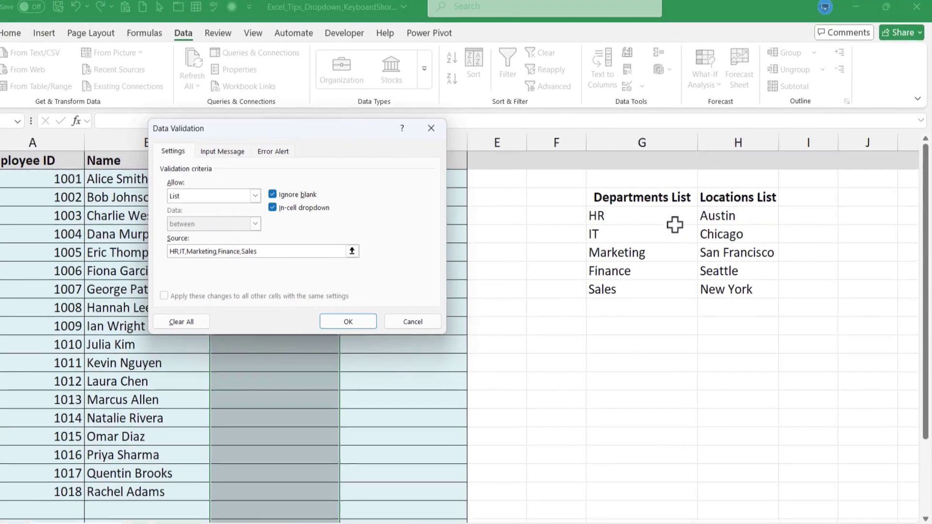
Step: Apply the Department list rule and choose Finance for C4 from its dropdown
click(348, 321)
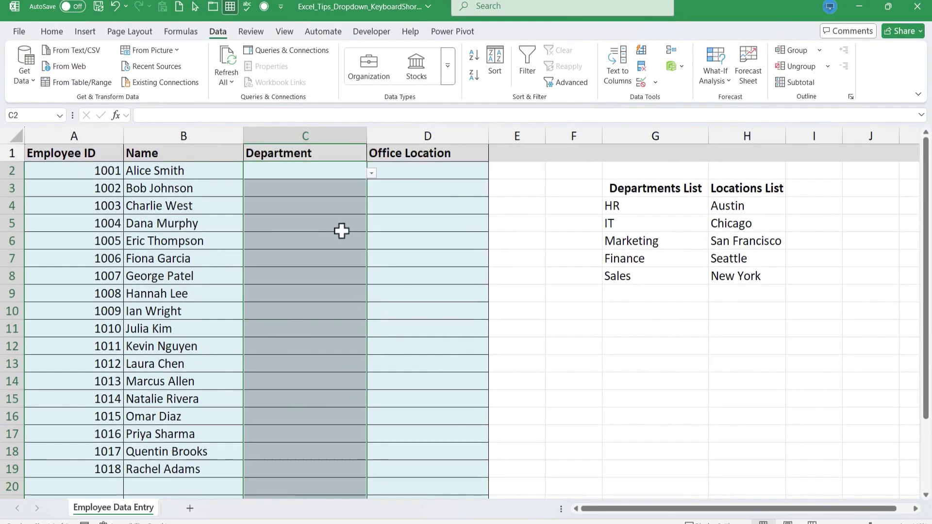
click(343, 173)
click(336, 209)
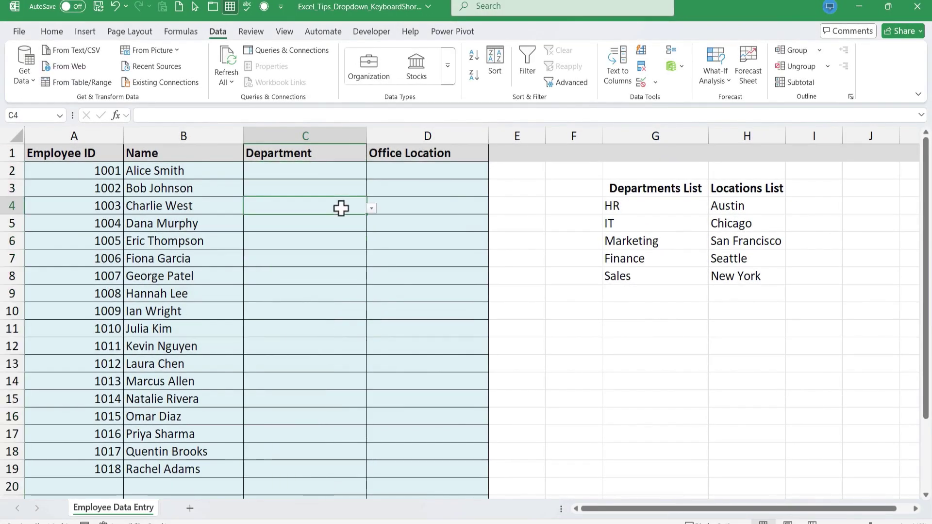
click(372, 208)
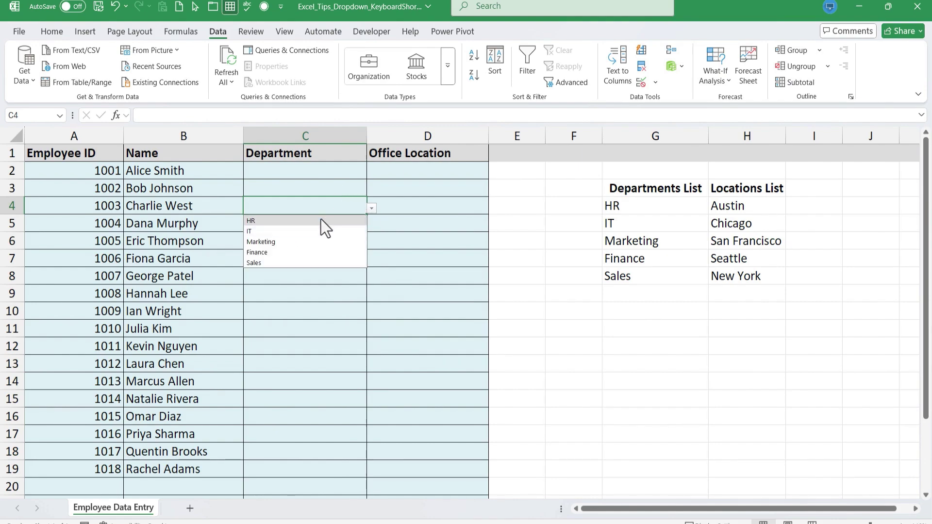
click(279, 253)
Step: Choose Sales for C5 from its department dropdown
click(356, 228)
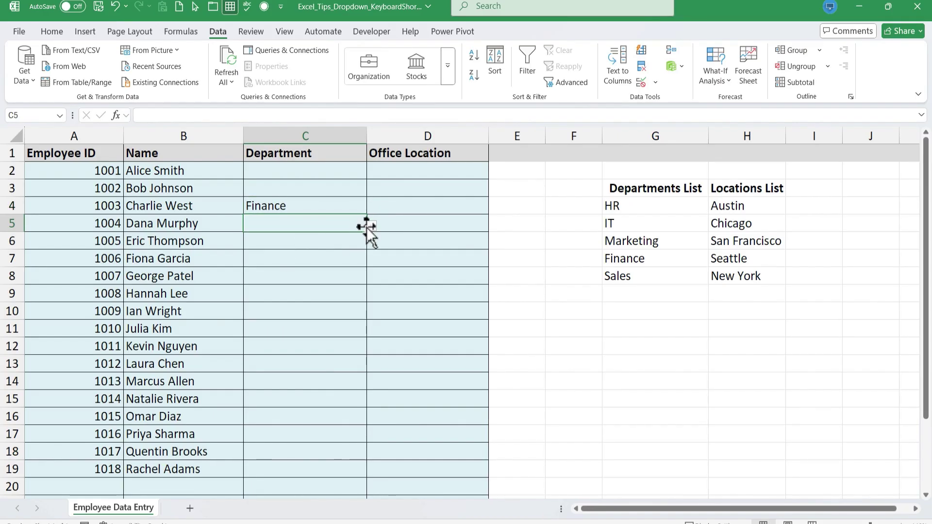
click(372, 226)
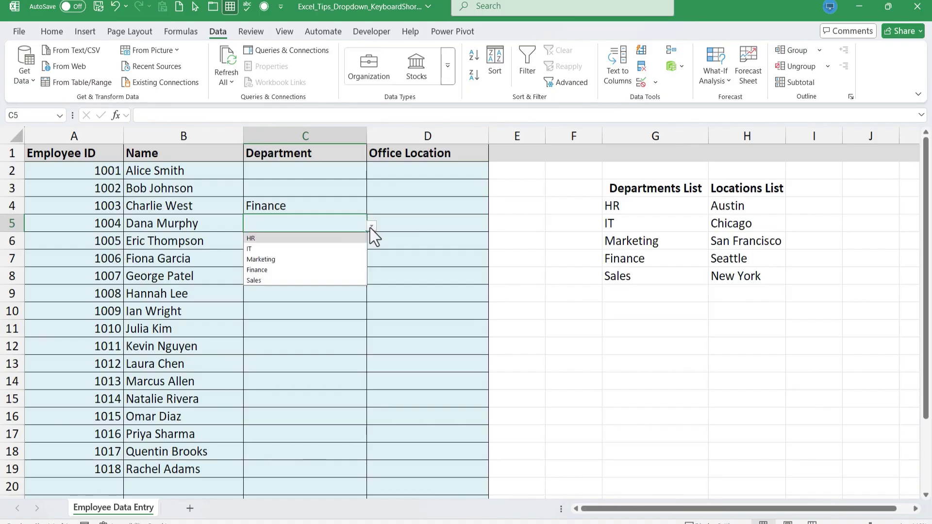
click(291, 280)
click(269, 278)
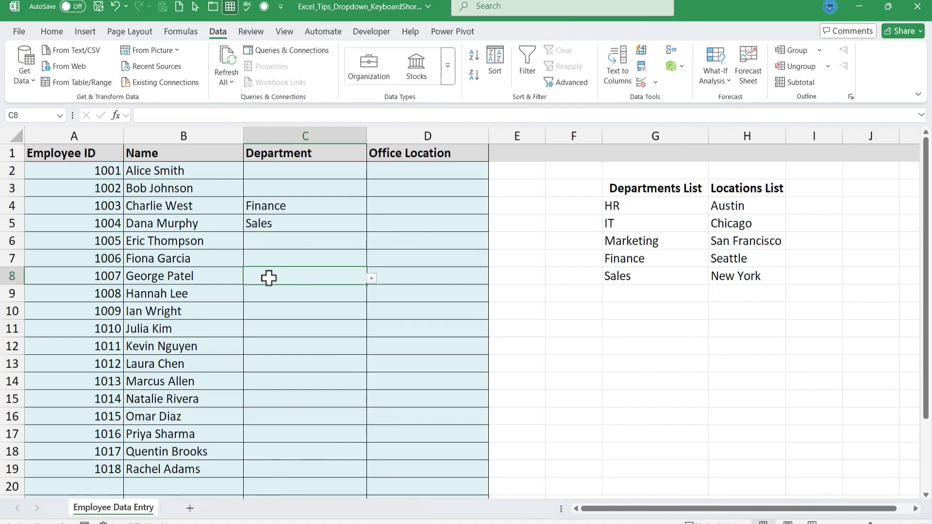
Step: Enter Administration in C8 and dismiss the validation error that rejects it
text(Administration)
key(Return)
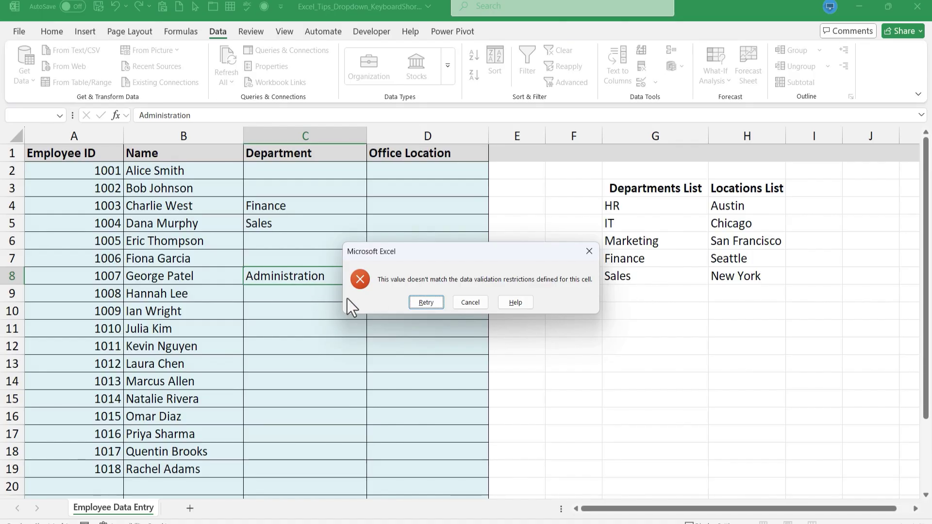
click(426, 302)
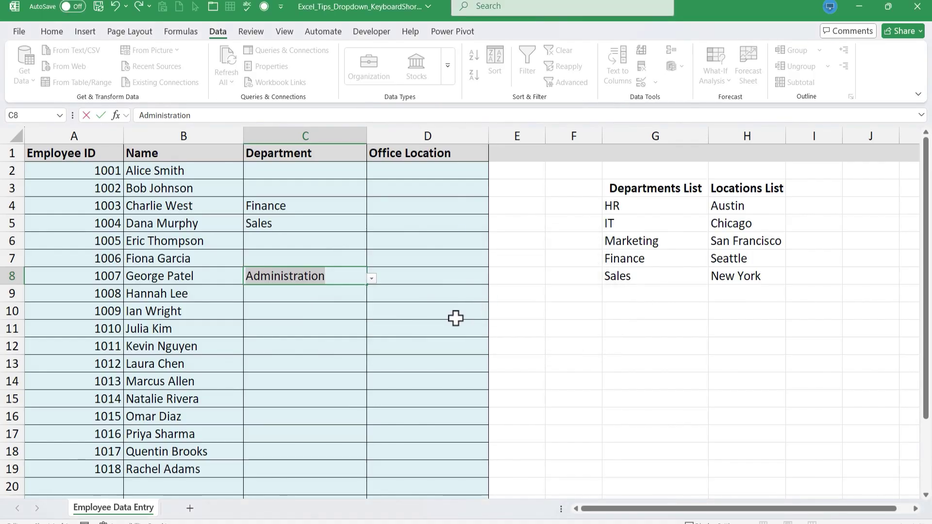
key(Return)
click(470, 303)
Step: Choose Marketing for C8 from its department dropdown
click(371, 279)
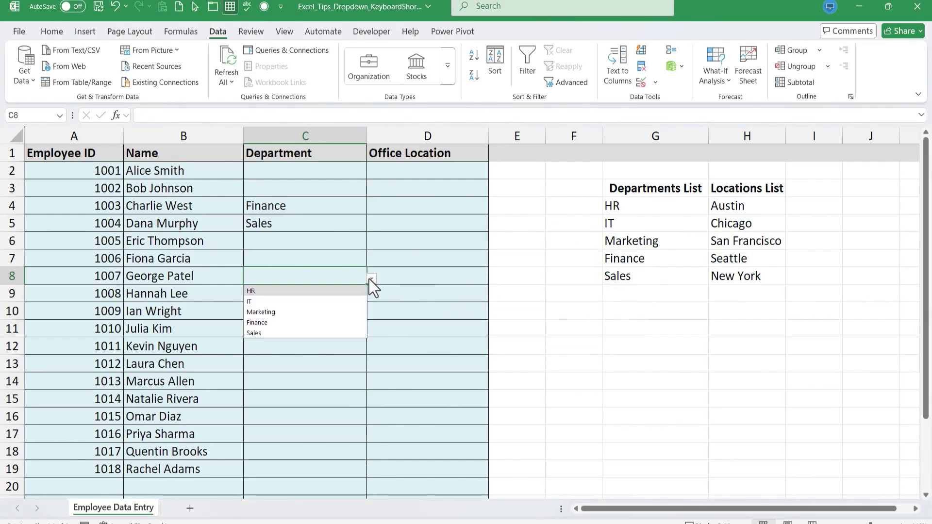
click(322, 311)
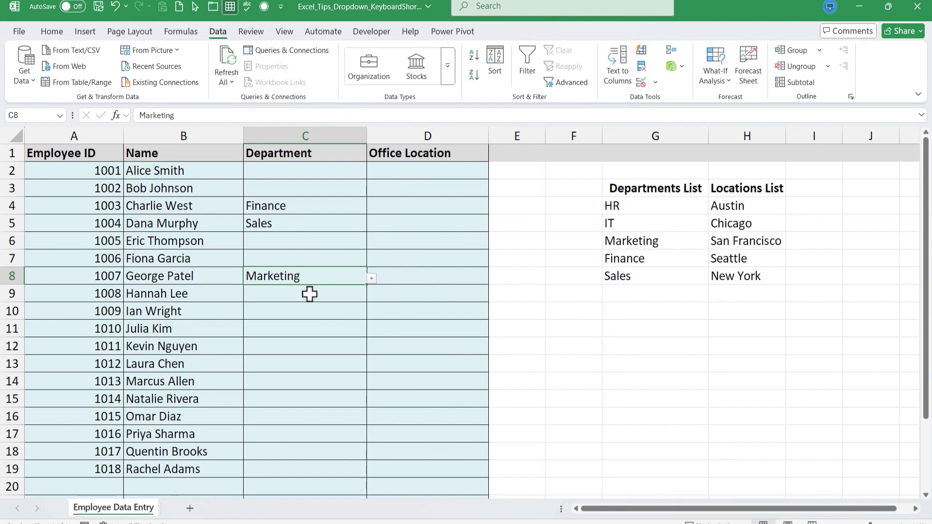
key(Down)
key(Down)
key(Down)
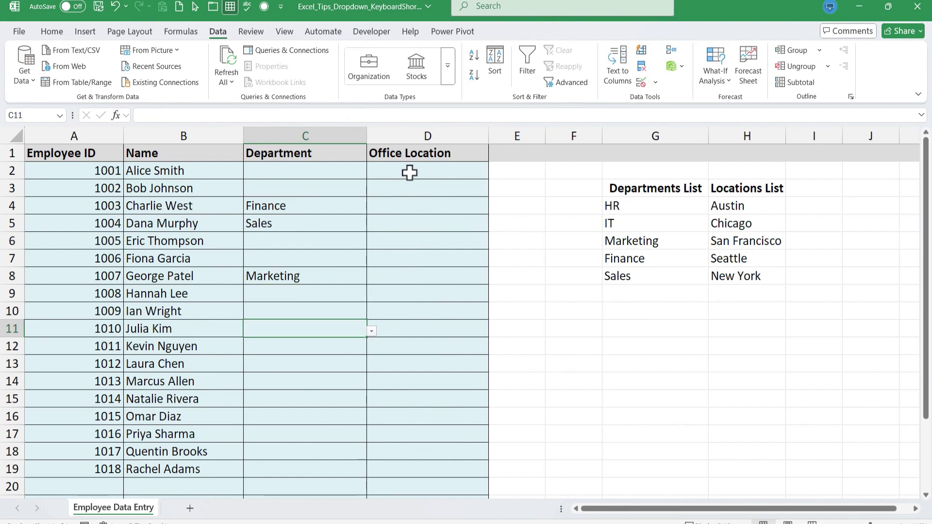
Step: Select the Office Location cells and give them a List rule sourced from =$H$4:$H$8
drag(410, 173, 420, 454)
scroll(496, 356, up, 2)
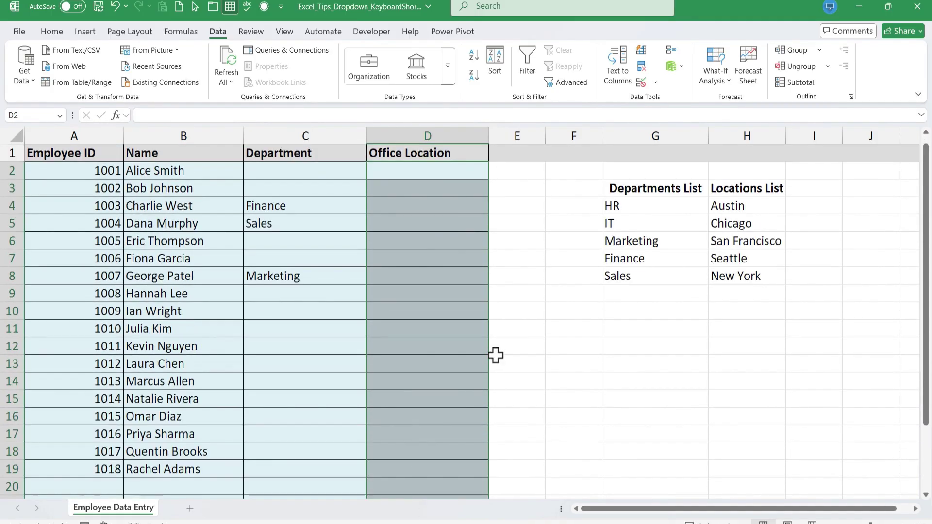
click(642, 82)
click(280, 187)
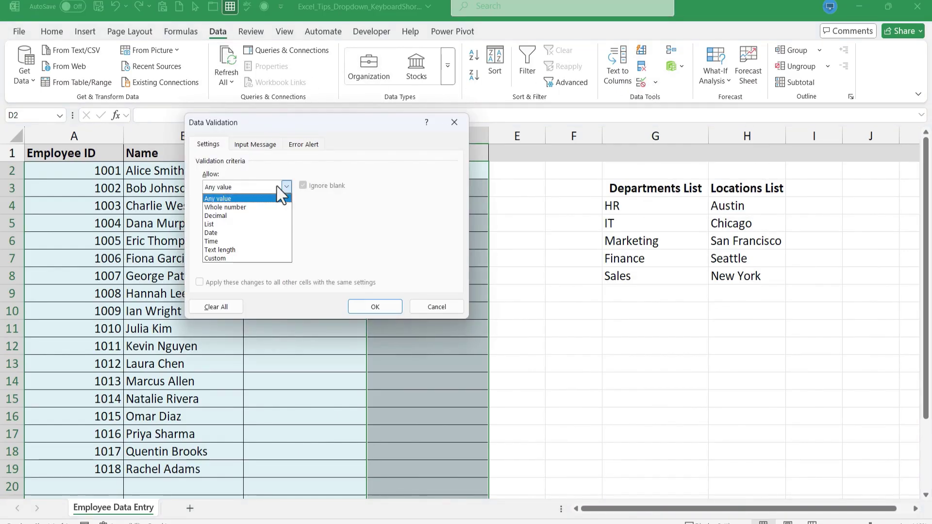
click(246, 224)
click(241, 240)
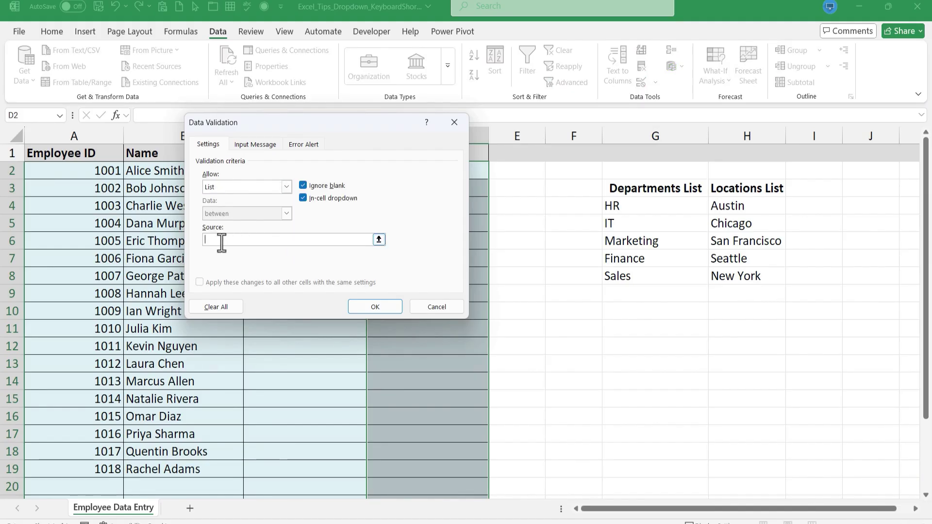
click(379, 240)
drag(728, 206, 738, 274)
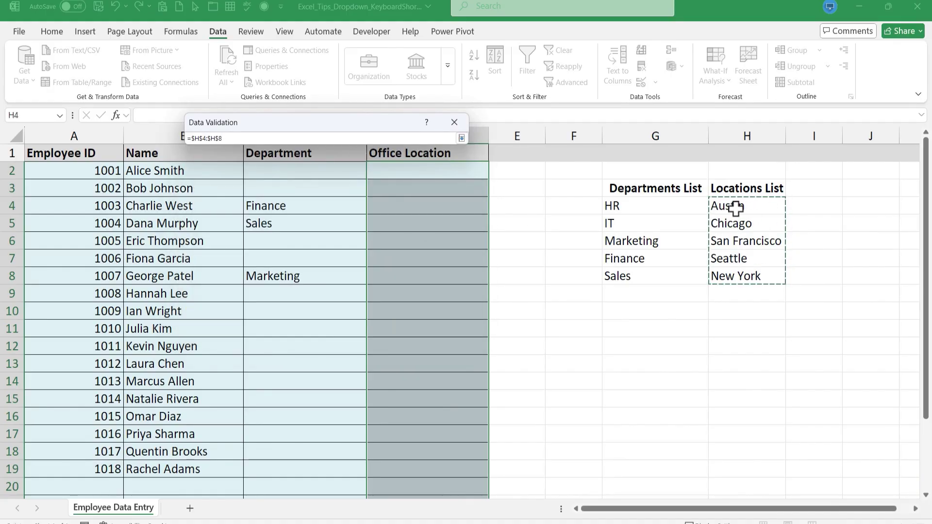
click(461, 138)
Step: Apply the location rule, then pick Seattle for D7 and San Francisco for D4
click(375, 306)
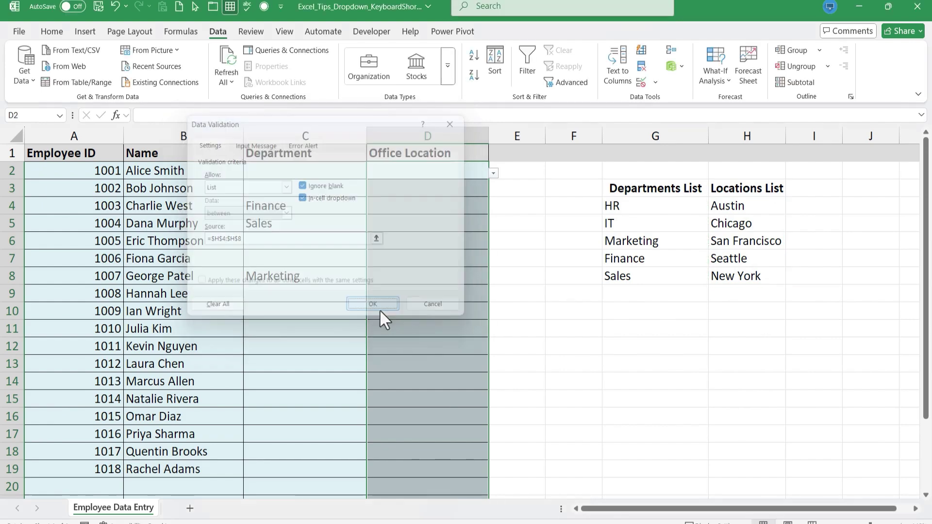
click(487, 258)
click(494, 263)
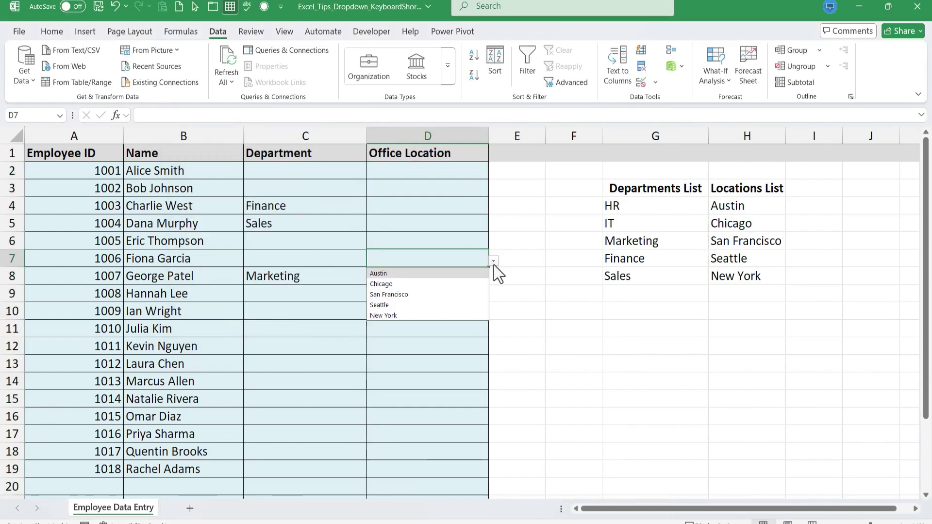
click(440, 305)
click(440, 213)
click(494, 208)
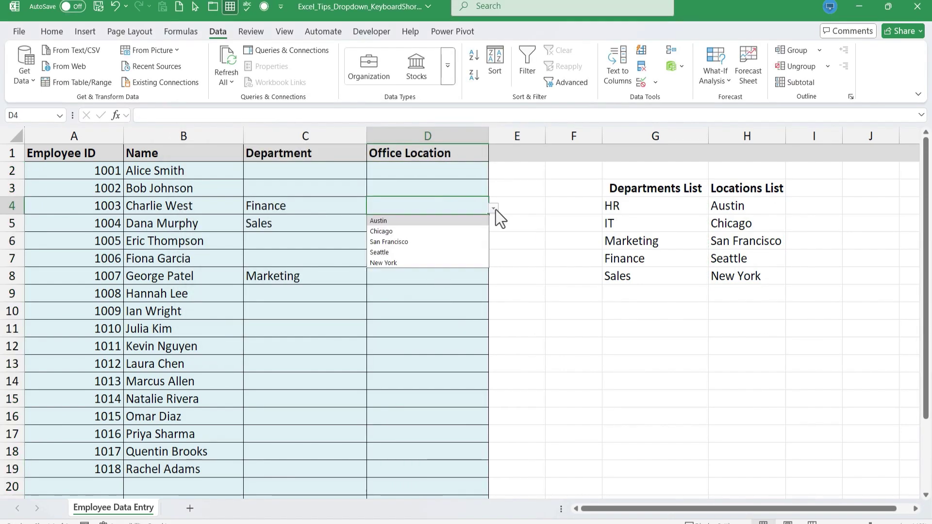
click(453, 241)
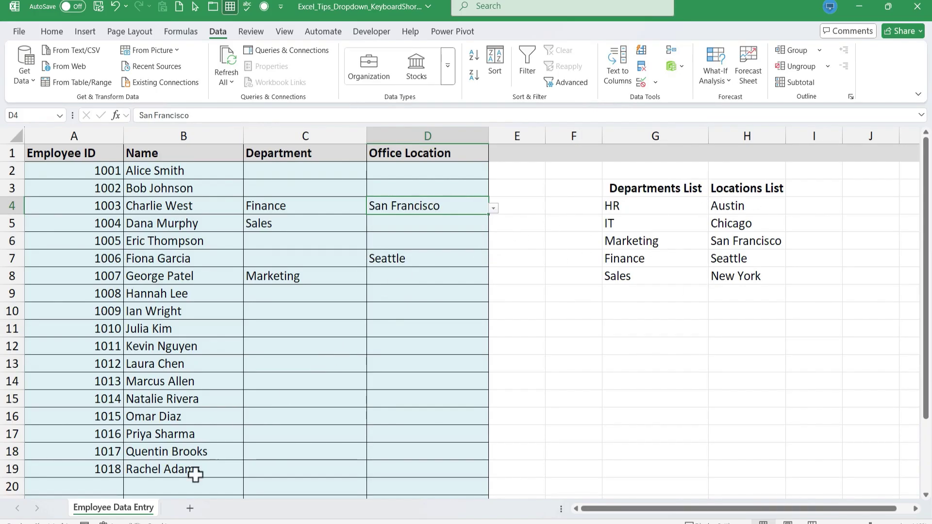
Step: Add a new blank Sheet1, then return to the Employee Data Entry sheet
click(190, 508)
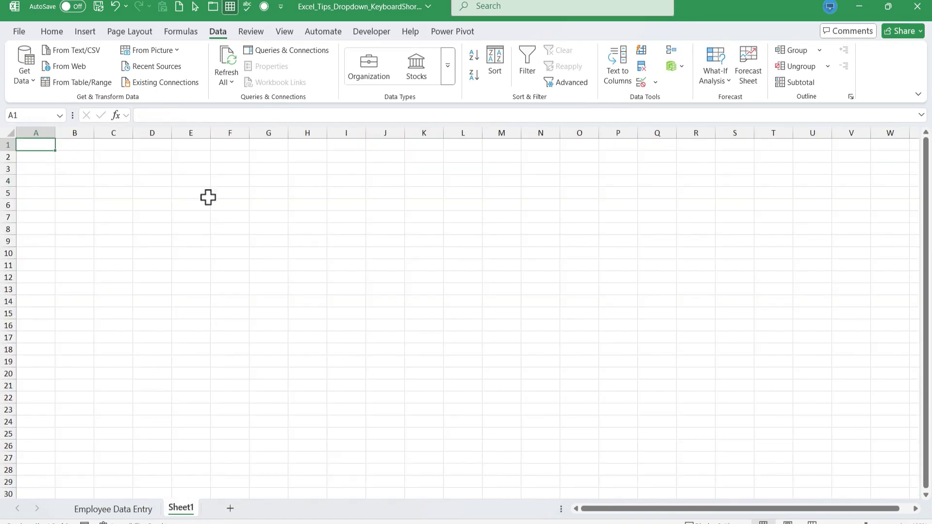
click(117, 508)
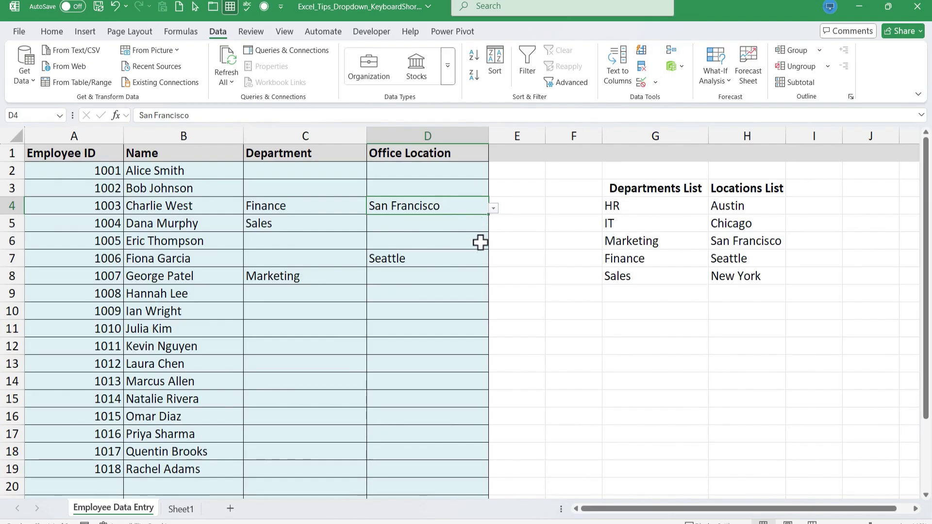
Step: Choose San Francisco for D5 and Chicago for D8 from their location dropdowns
key(Down)
click(494, 229)
click(416, 256)
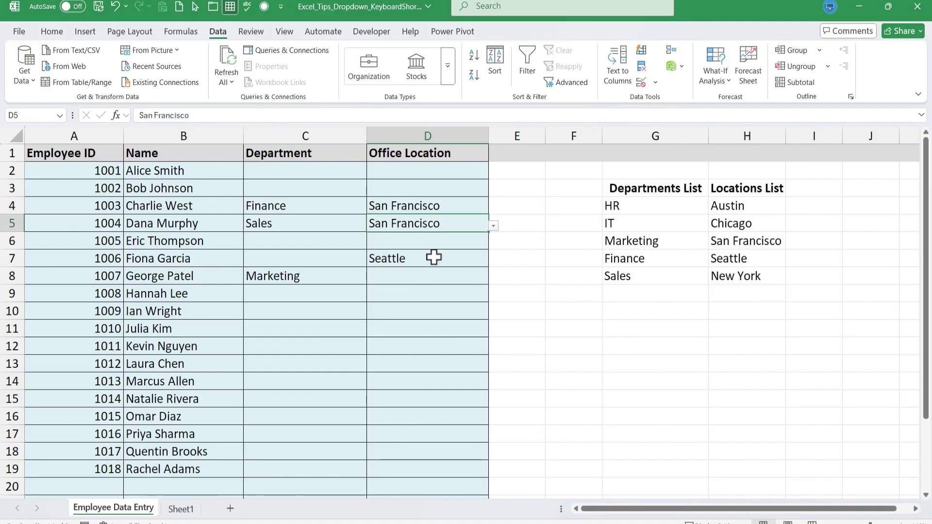
click(476, 255)
key(Down)
key(alt+Down)
key(Down)
key(Down)
key(Return)
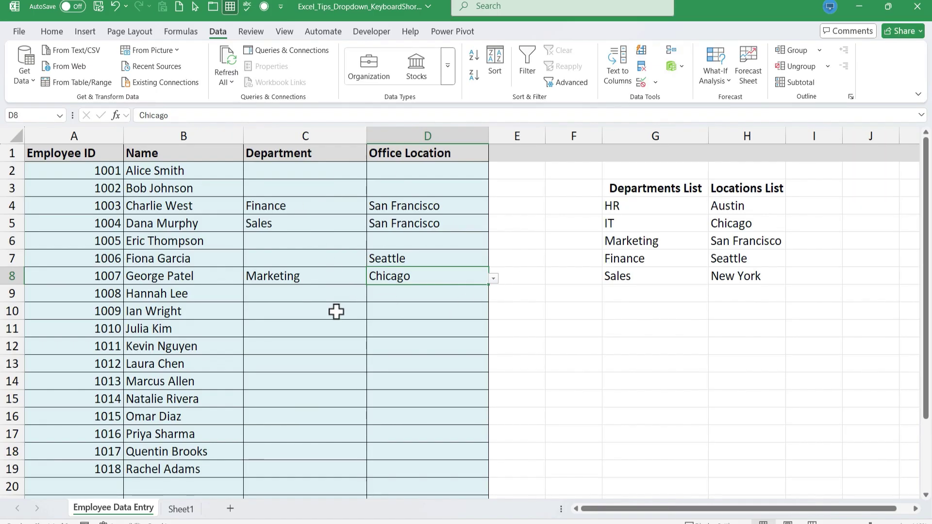
click(289, 313)
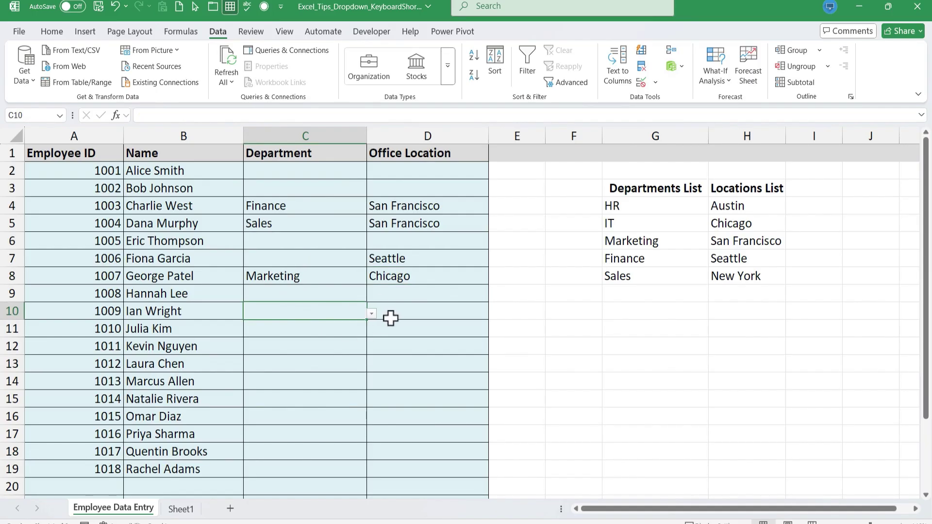
Step: Pick Finance for C10 from its department dropdown using Alt+Down
click(371, 315)
click(325, 311)
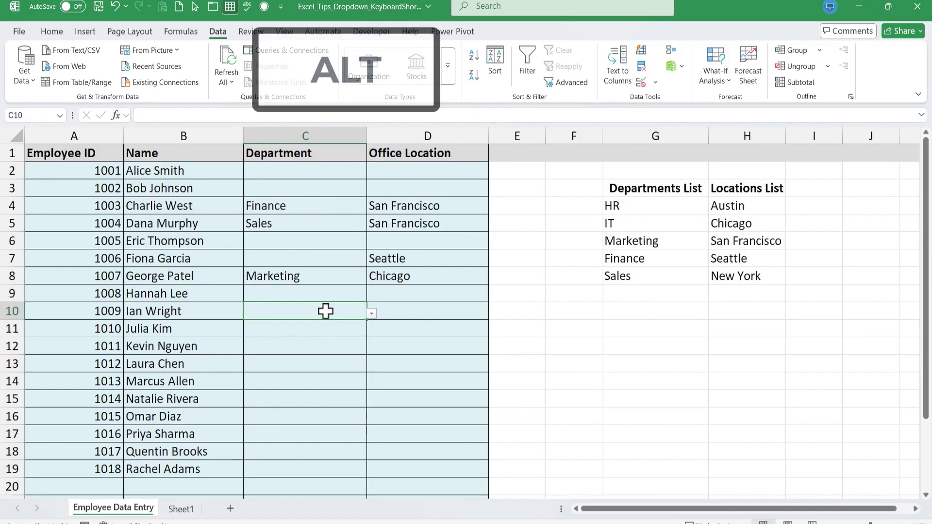
key(alt+Down)
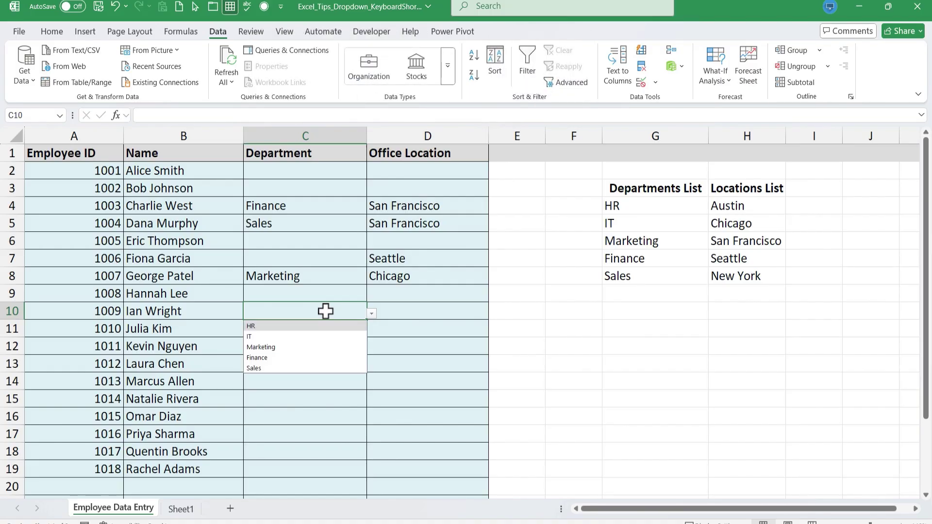
key(Down)
key(Down)
key(Down)
key(Down)
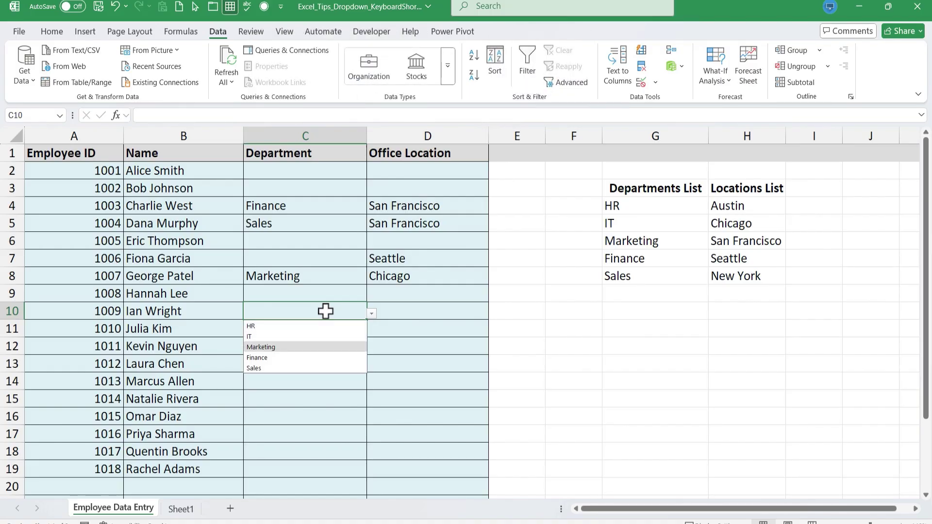
key(Up)
key(Up)
key(Up)
key(Up)
key(Down)
key(Down)
key(Down)
key(Return)
key(Return)
Step: Pick Marketing for C12 from its department dropdown
key(alt+Down)
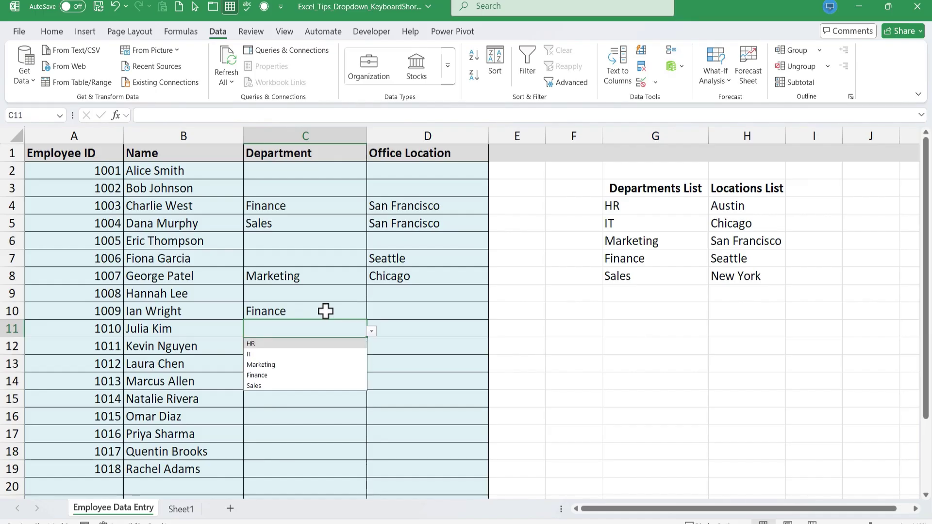
key(Return)
key(alt+Down)
key(Escape)
key(alt+Down)
key(Up)
key(Up)
key(Down)
key(Down)
key(Up)
key(Return)
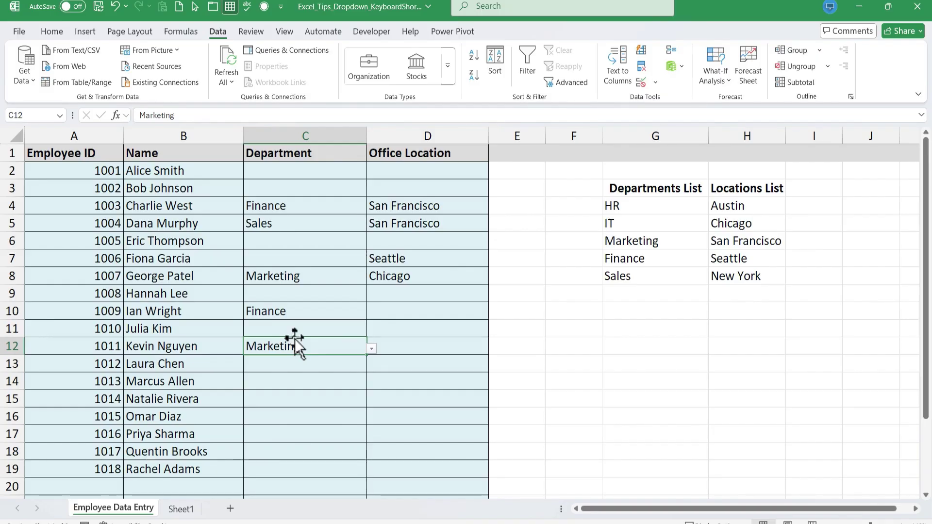
Step: Move to D11 and open its office location dropdown
key(alt)
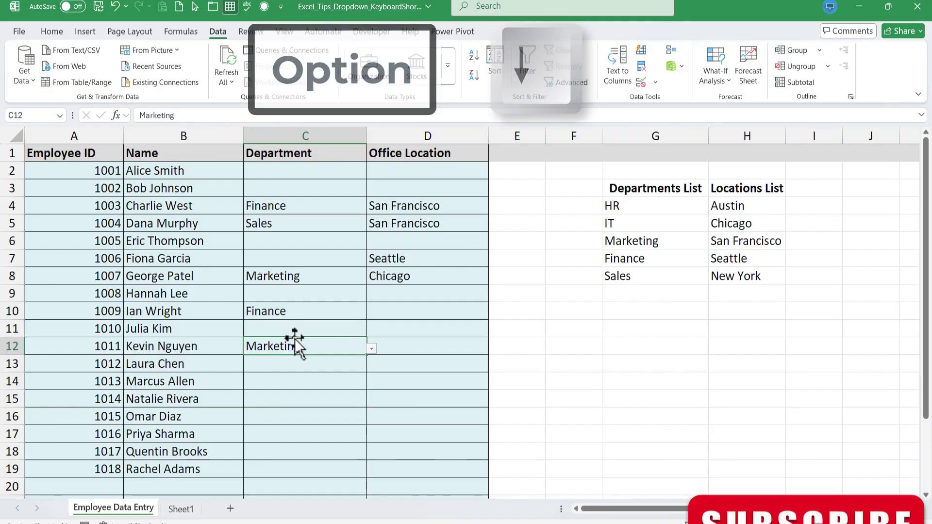
key(Up)
key(Right)
key(alt+Down)
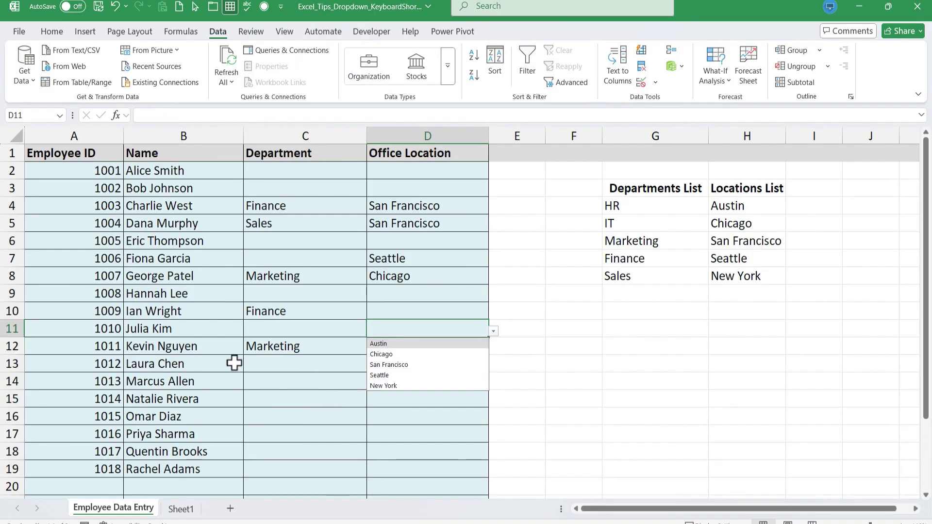
click(182, 240)
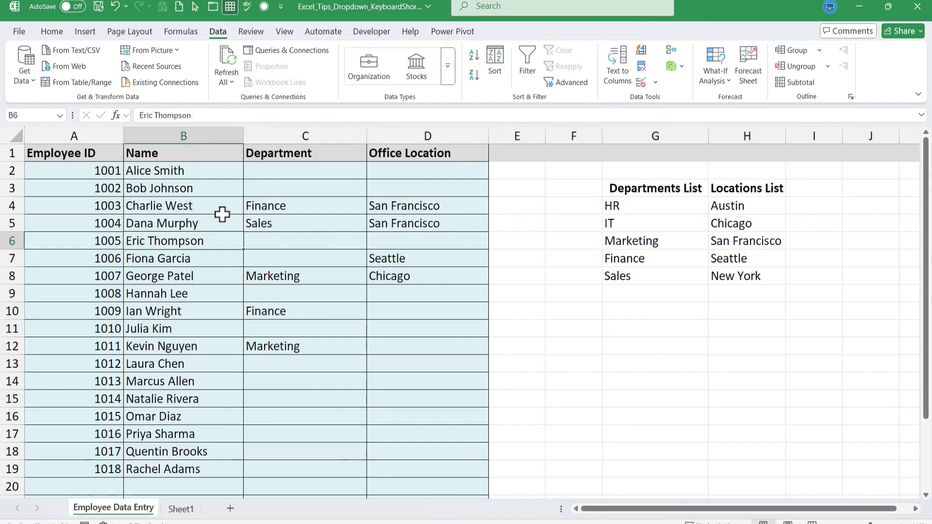
scroll(271, 243, down, 1)
scroll(270, 244, up, 1)
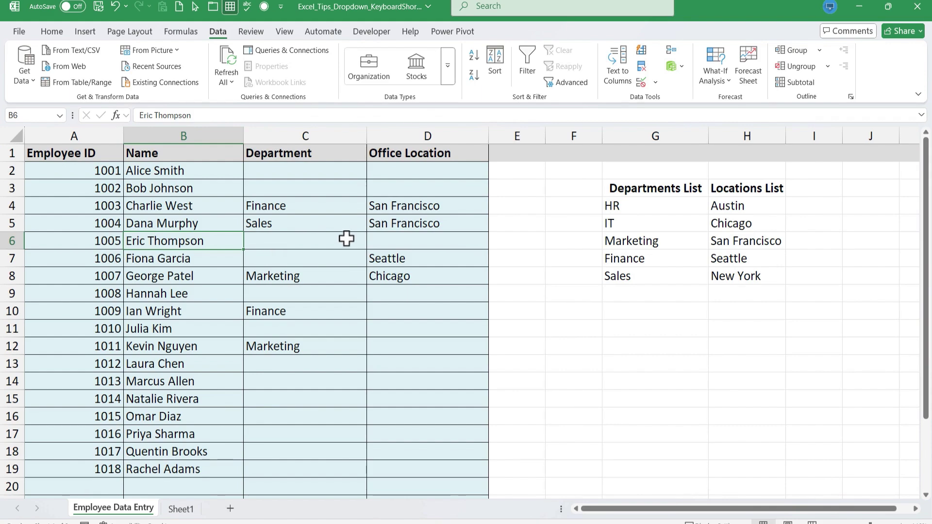
click(444, 331)
key(alt+Down)
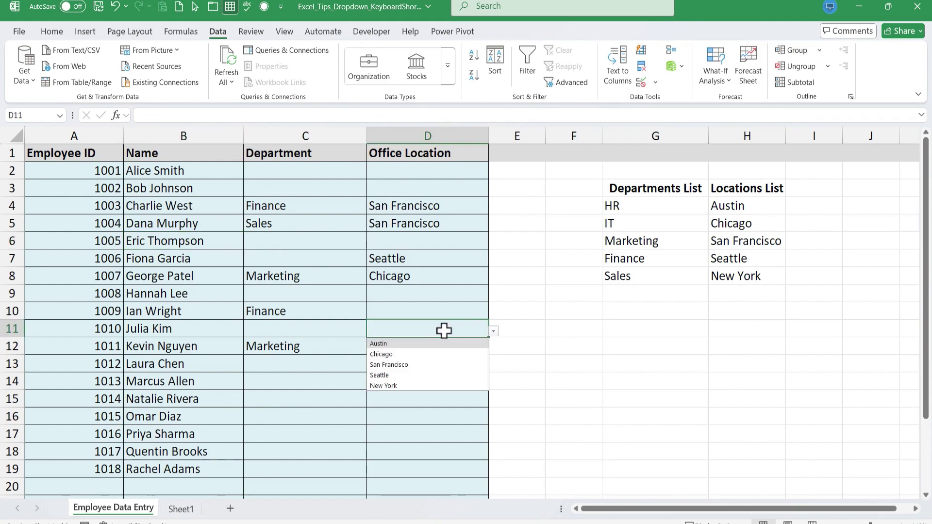
key(Escape)
key(alt+Down)
key(Down)
key(Down)
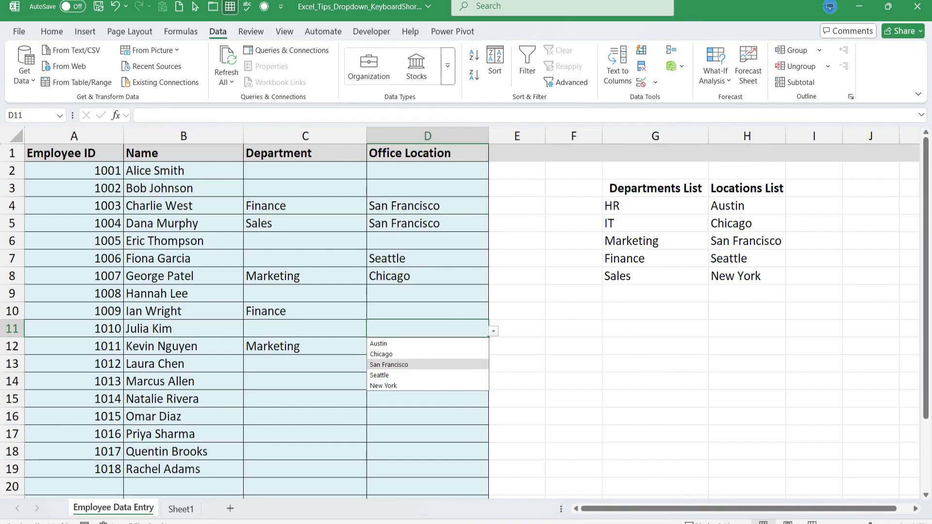
key(Escape)
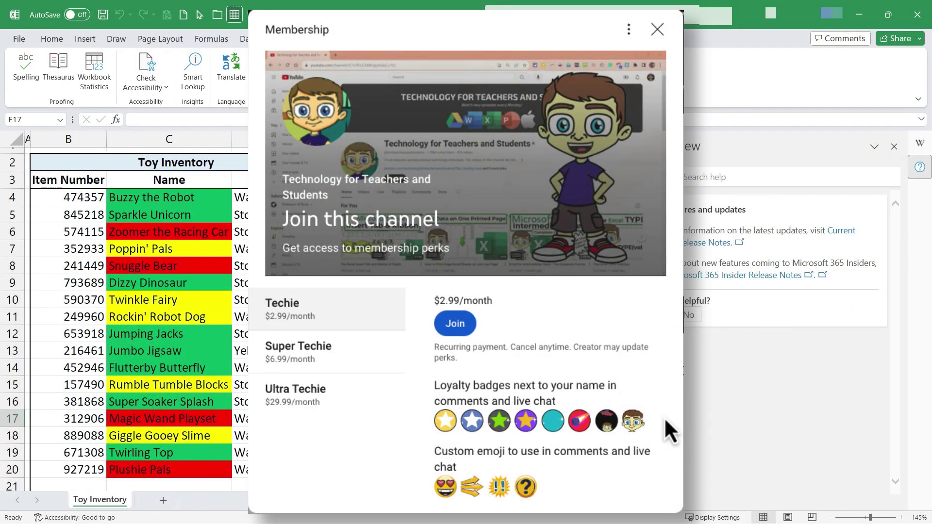
scroll(591, 376, down, 2)
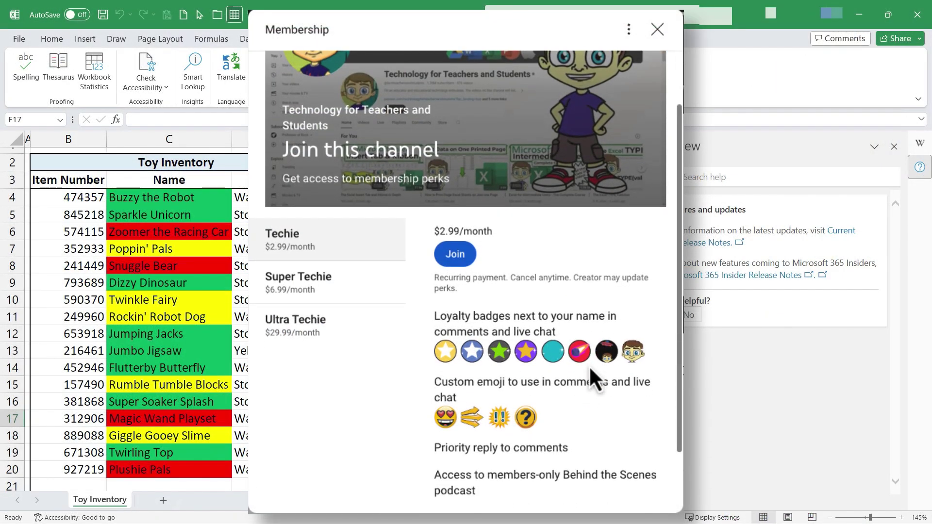
scroll(591, 368, up, 2)
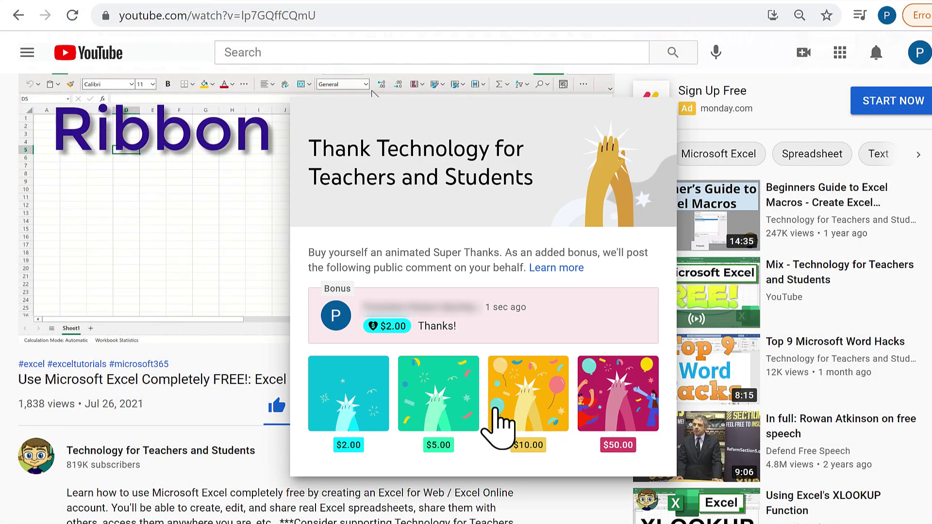